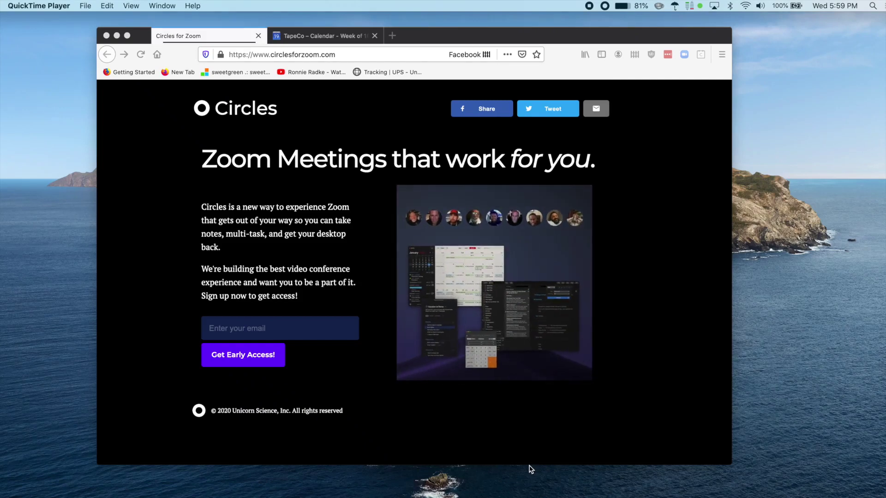
Quick start a Zoom call with Circles and allow it to access the microphone.
{"action": "left_click", "coordinate": [604, 6]}
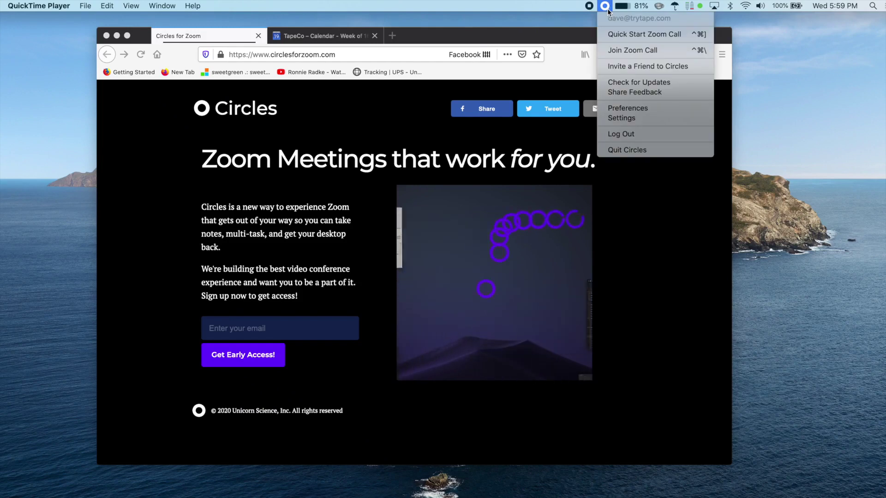
{"action": "left_click", "coordinate": [638, 37]}
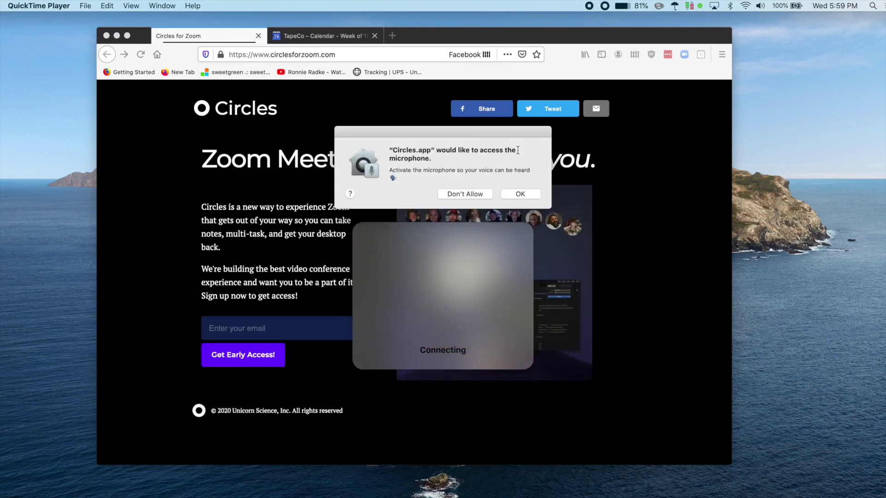
{"action": "left_click", "coordinate": [508, 198]}
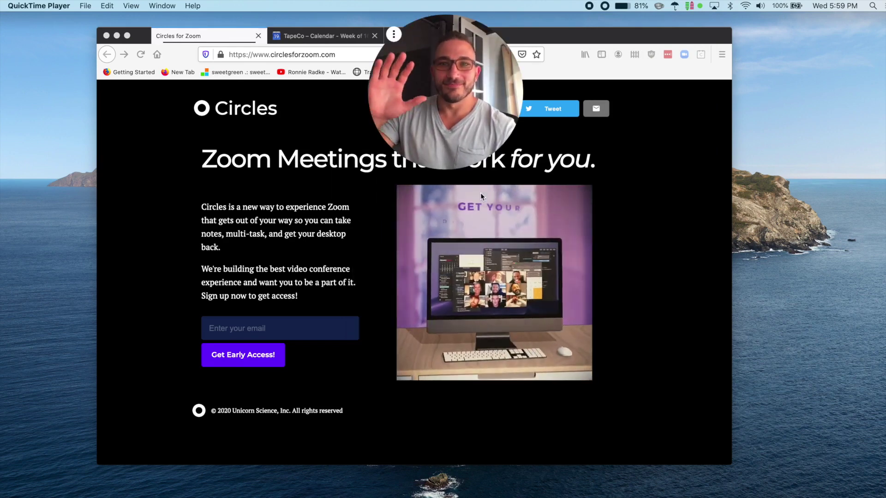
Examine the controls on the own video circle and the options offered for the call.
{"action": "mouse_move", "coordinate": [442, 140]}
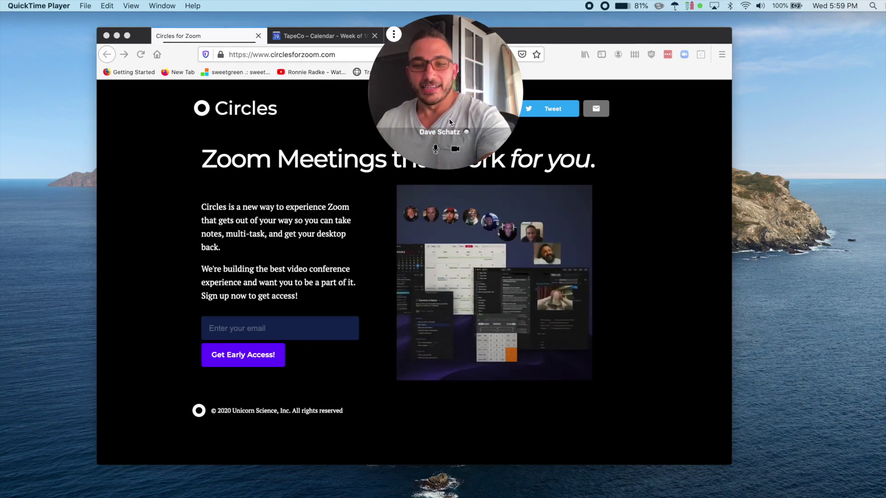
{"action": "left_click", "coordinate": [393, 35]}
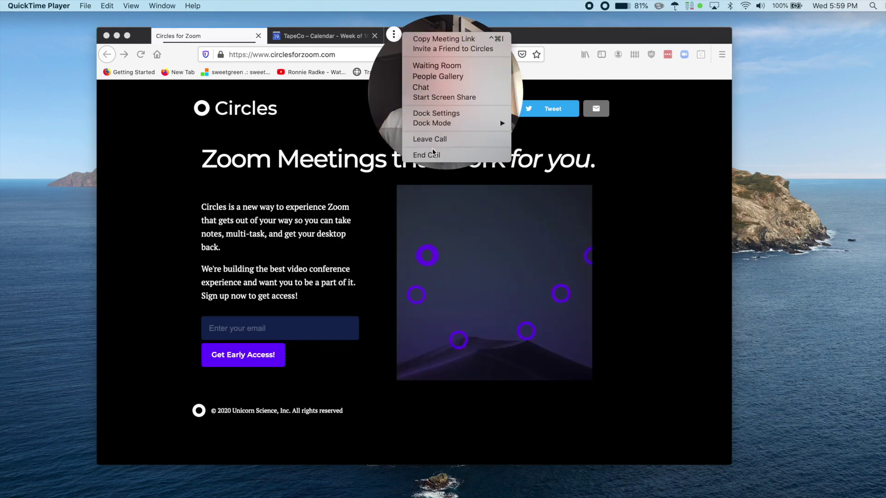
{"action": "left_click", "coordinate": [387, 104]}
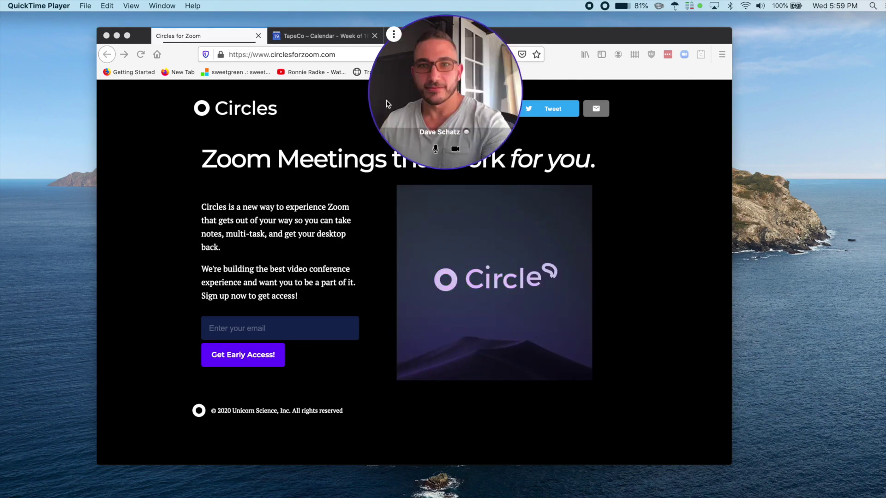
Leave the Zoom call and close the meeting summary without sending an invite.
{"action": "left_click", "coordinate": [603, 7]}
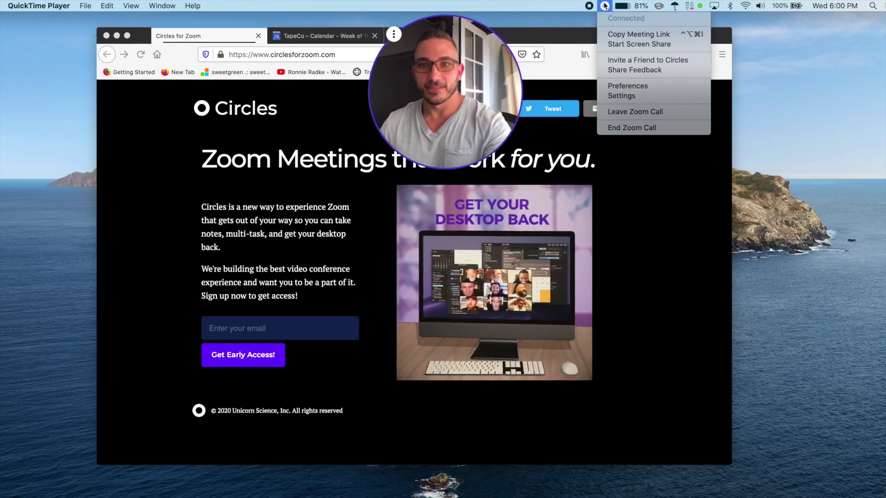
{"action": "left_click", "coordinate": [638, 111]}
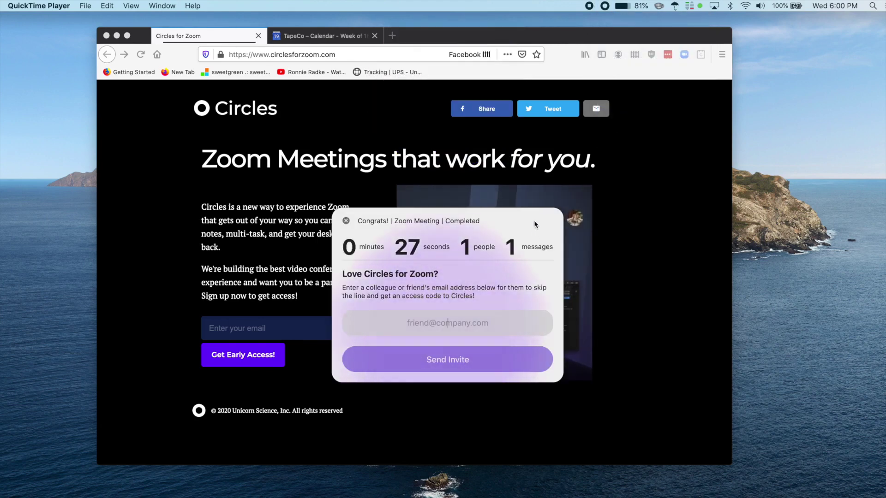
{"action": "left_click", "coordinate": [346, 221]}
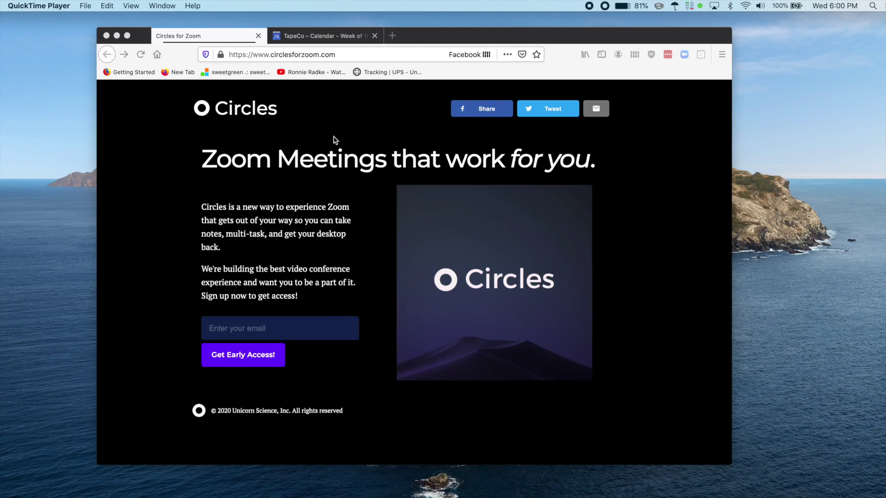
Switch to the TapeCo calendar page.
{"action": "left_click", "coordinate": [322, 37]}
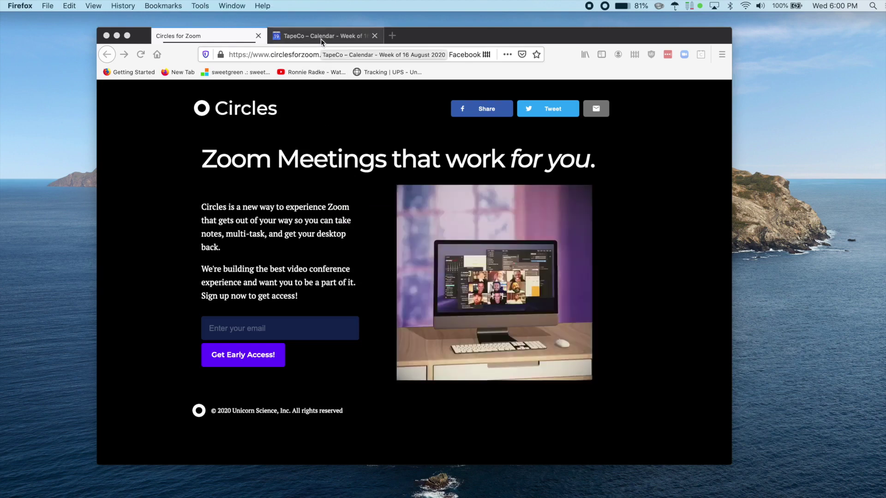
{"action": "left_click", "coordinate": [605, 5]}
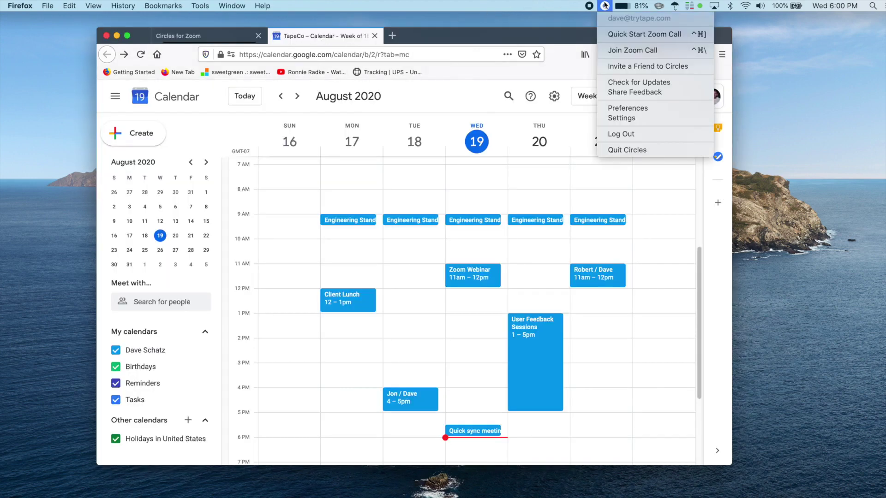
{"action": "left_click", "coordinate": [624, 51]}
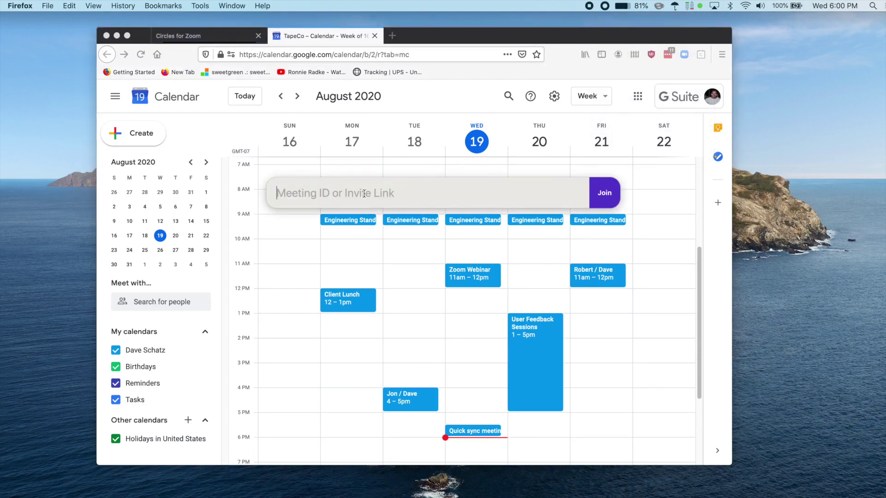
{"action": "left_click", "coordinate": [476, 441]}
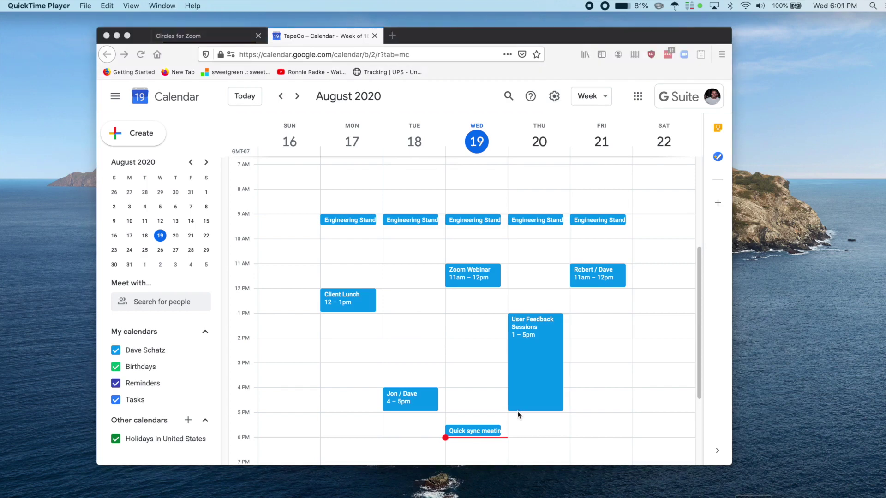
Open the Quick sync meeting event on Wednesday 19 and launch its Zoom meeting link with Circles.
{"action": "left_click", "coordinate": [462, 435]}
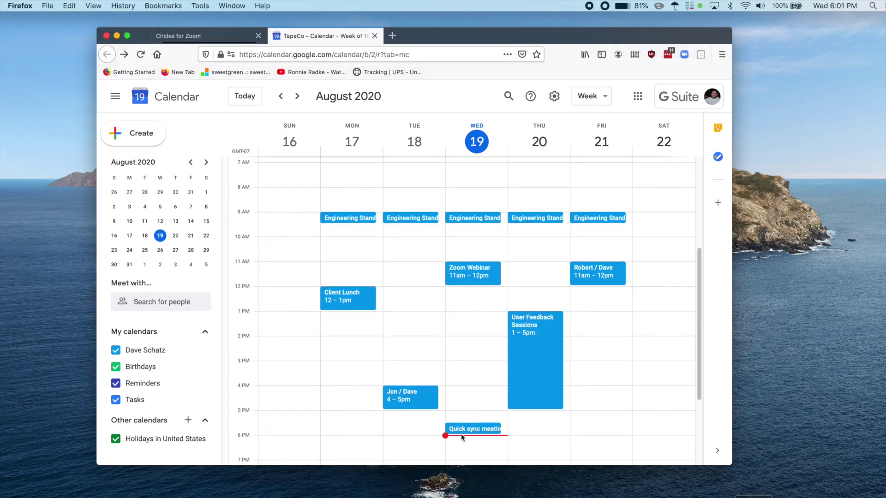
{"action": "left_click", "coordinate": [463, 430]}
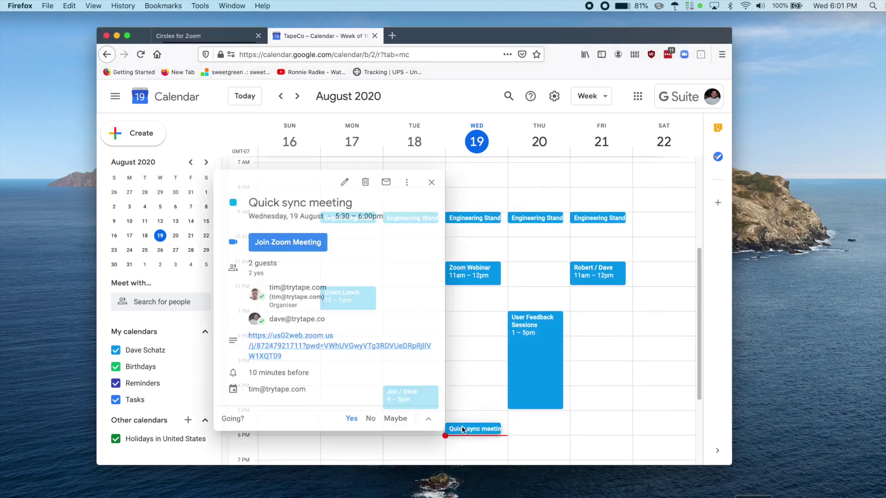
{"action": "left_click", "coordinate": [290, 347]}
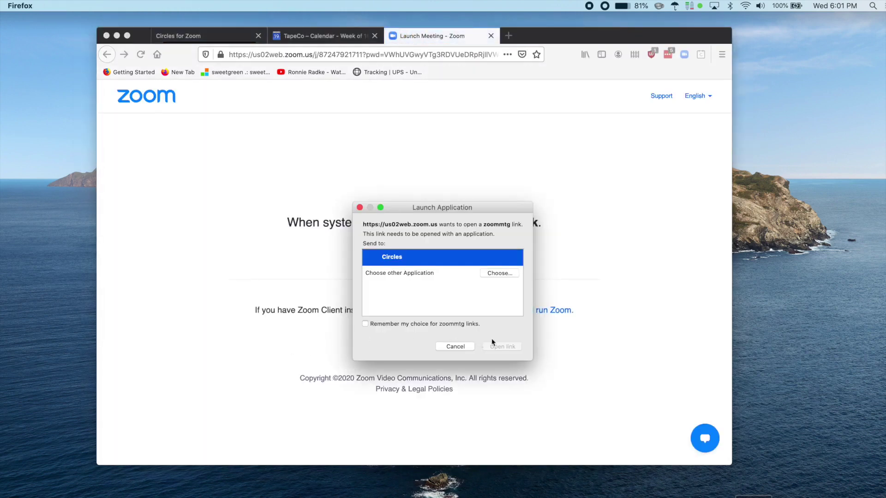
{"action": "left_click", "coordinate": [508, 347]}
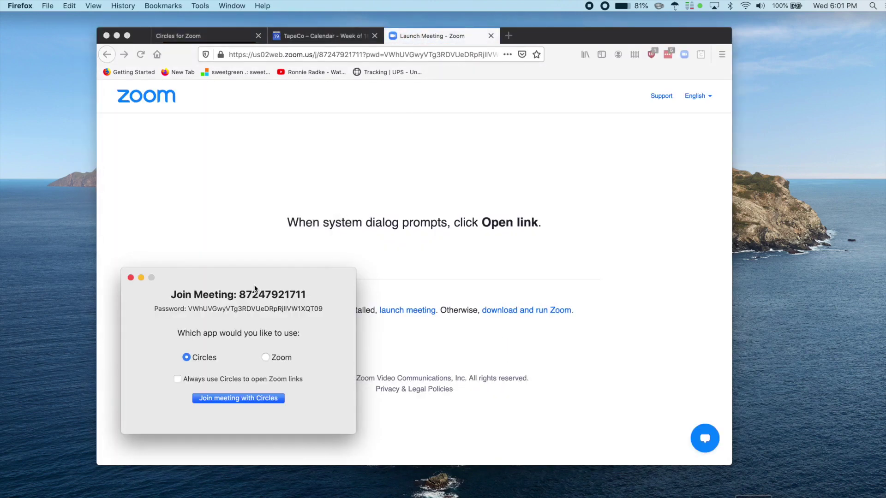
Move the join prompt clear of the page centre and join the meeting with Circles rather than Zoom.
{"action": "left_click_drag", "start_coordinate": [254, 287], "coordinate": [423, 127]}
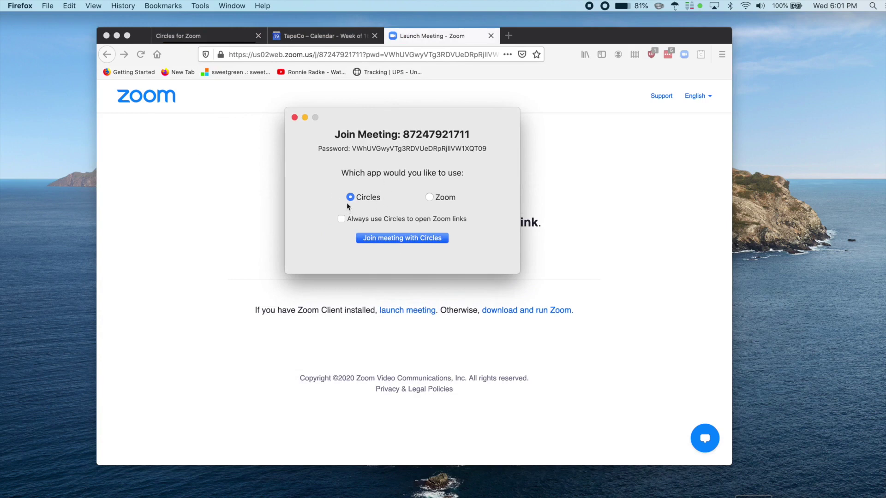
{"action": "left_click", "coordinate": [445, 198]}
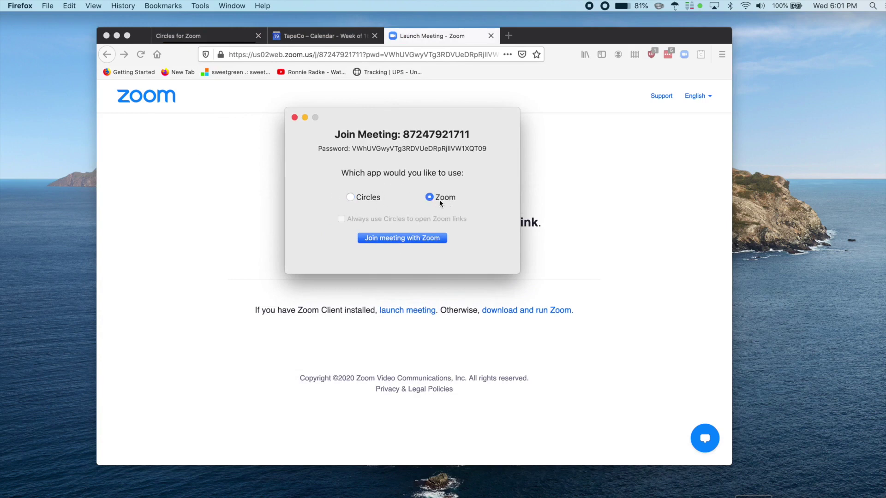
{"action": "left_click", "coordinate": [372, 197]}
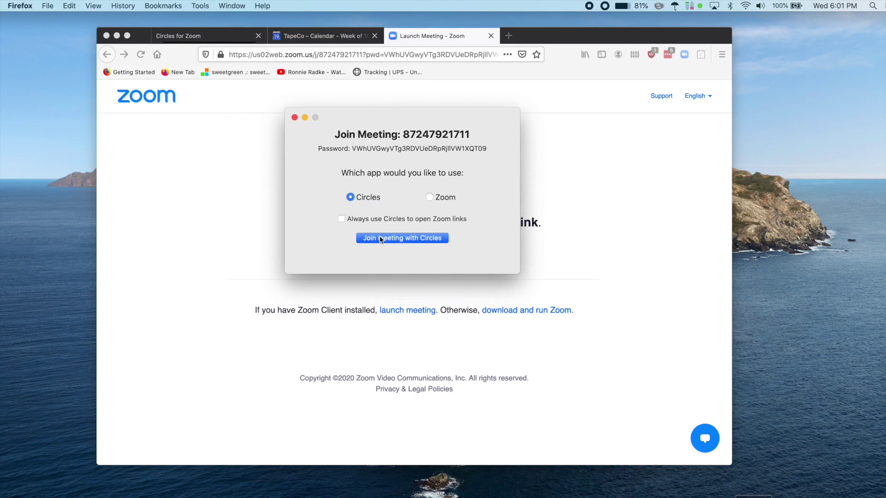
{"action": "left_click", "coordinate": [380, 238]}
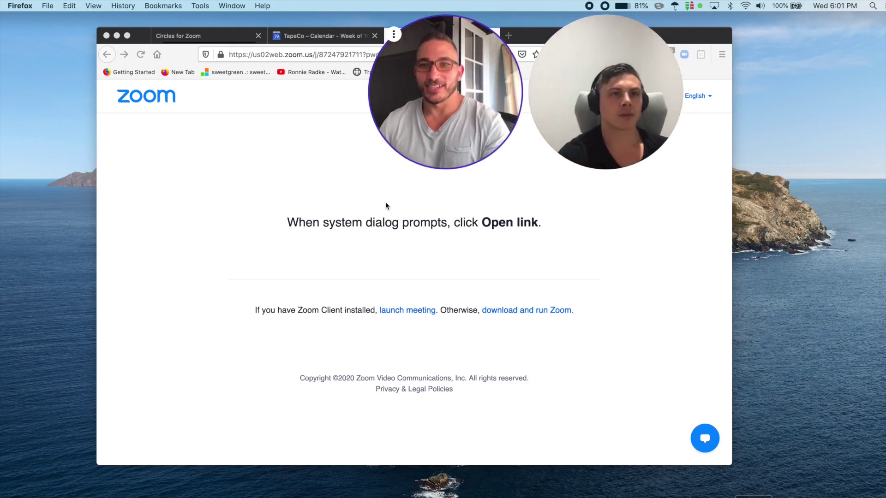
Open the call's Dock Settings and reduce the size of the video circles to 70%.
{"action": "mouse_move", "coordinate": [431, 114]}
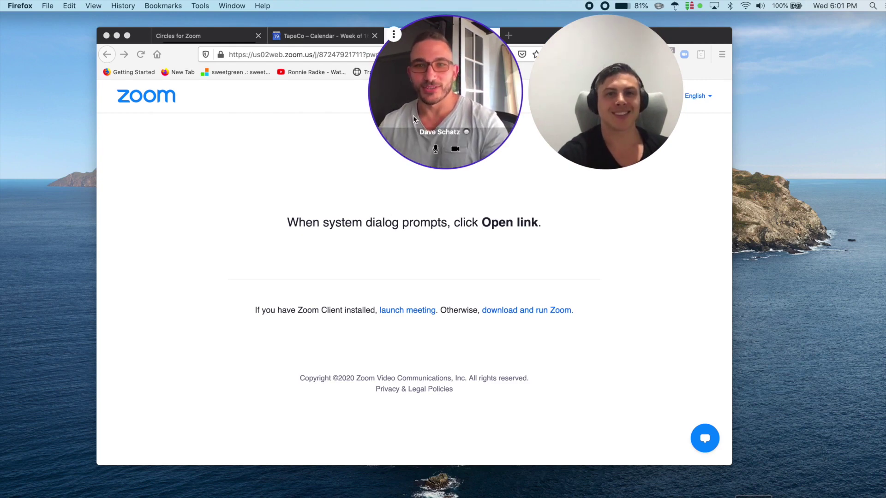
{"action": "left_click", "coordinate": [394, 35]}
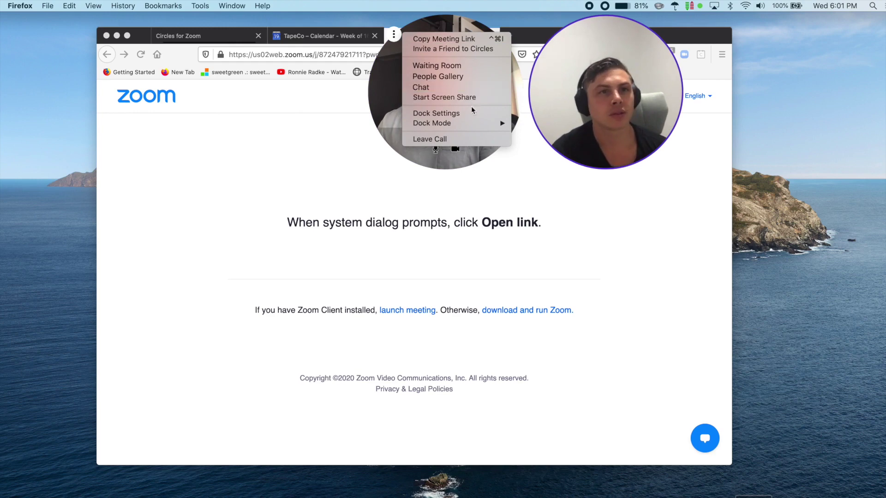
{"action": "left_click", "coordinate": [460, 113]}
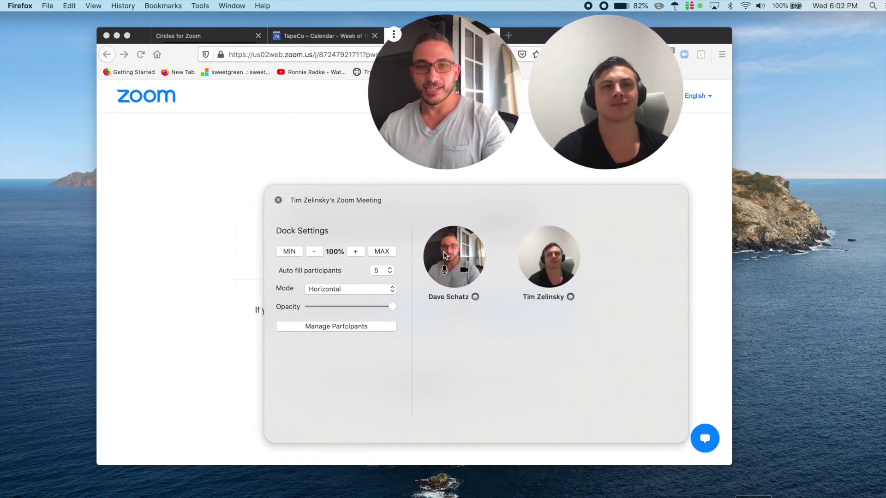
{"action": "left_click", "coordinate": [315, 251]}
{"action": "left_click", "coordinate": [315, 251]}
{"action": "left_click", "coordinate": [314, 252]}
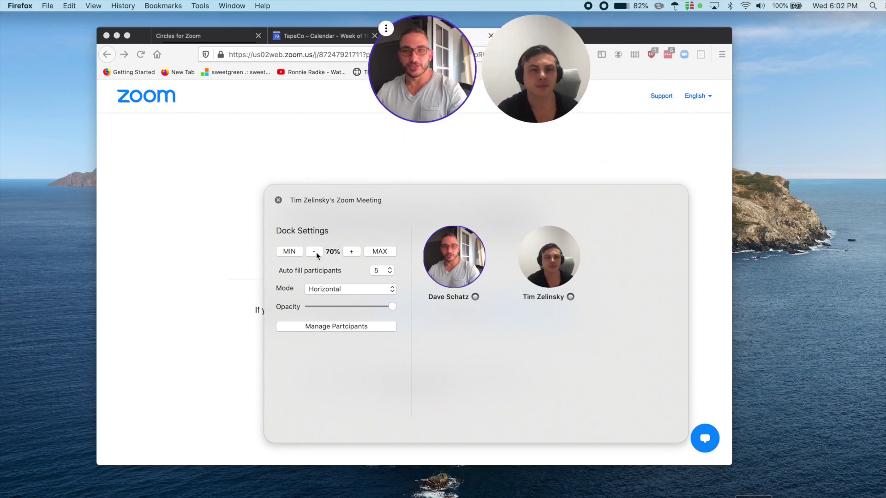
Set the dock mode to Vertical, and lower the circles' opacity before raising it back to nearly full.
{"action": "left_click", "coordinate": [333, 287]}
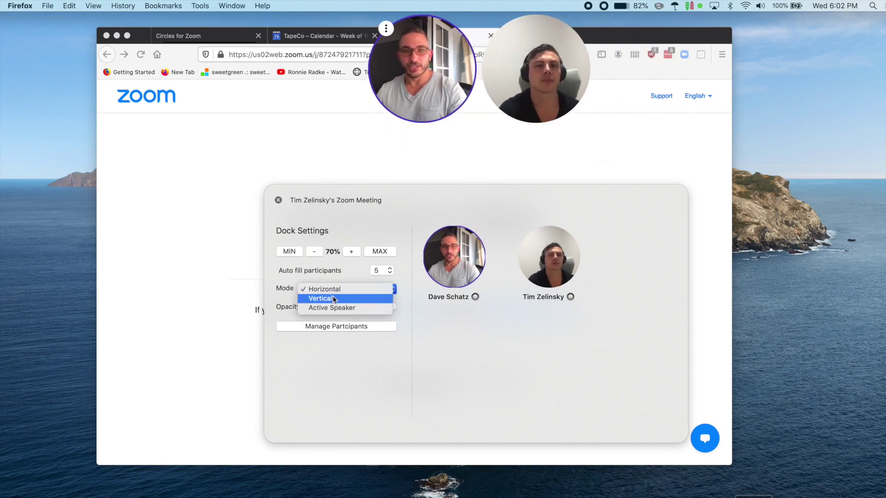
{"action": "left_click", "coordinate": [333, 297]}
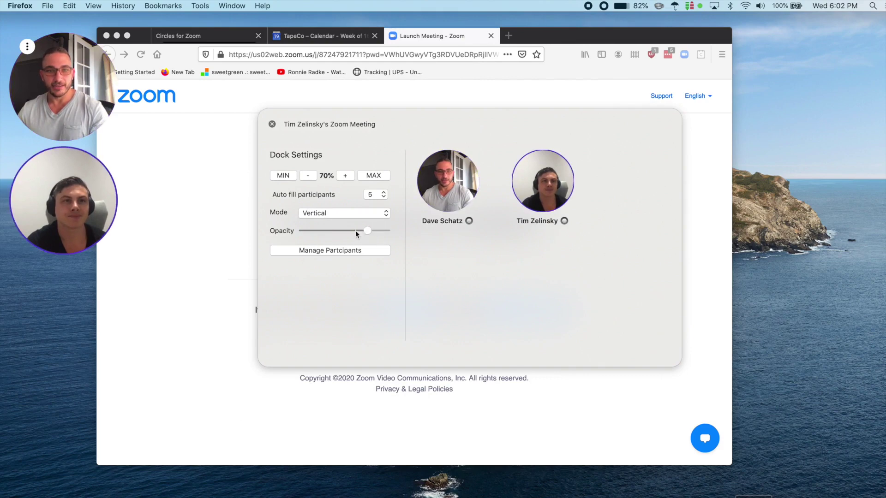
{"action": "left_click", "coordinate": [318, 231]}
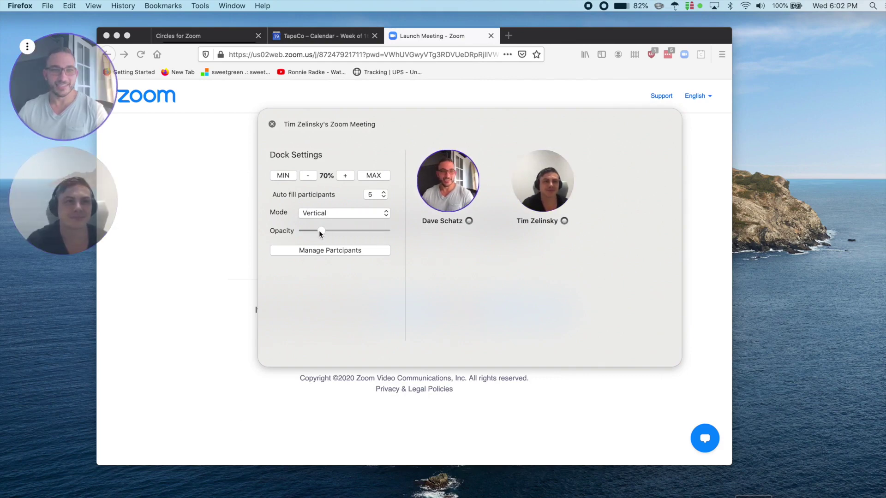
{"action": "left_click_drag", "start_coordinate": [323, 231], "coordinate": [379, 230]}
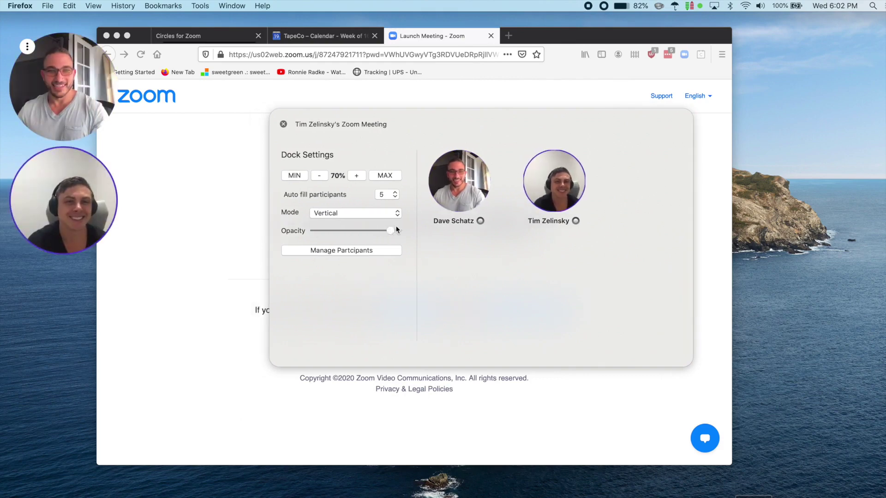
Manage the participants by moving the own video circle below the other one, and take it out of the dock.
{"action": "left_click", "coordinate": [347, 252]}
{"action": "mouse_move", "coordinate": [76, 109]}
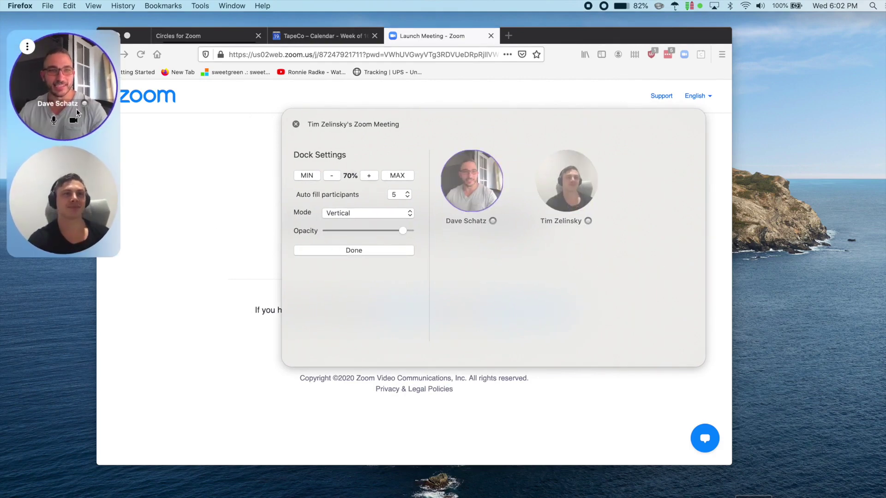
{"action": "left_click_drag", "start_coordinate": [76, 96], "coordinate": [72, 187]}
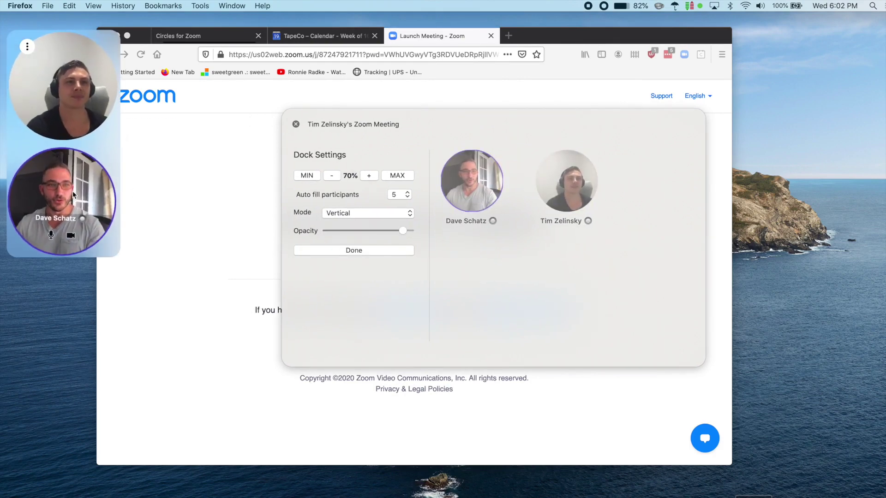
{"action": "left_click_drag", "start_coordinate": [65, 199], "coordinate": [465, 195]}
{"action": "left_click", "coordinate": [154, 231]}
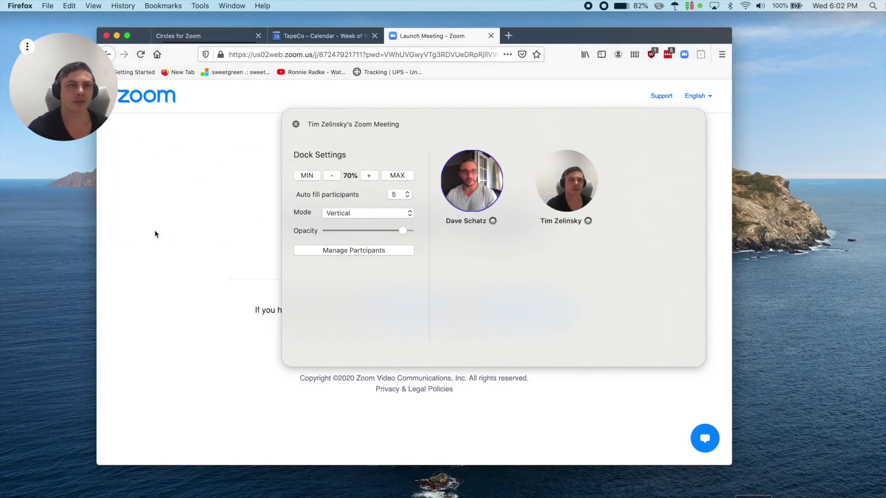
Put the own video circle back in the dock above the other participant and finish managing participants.
{"action": "left_click", "coordinate": [354, 250]}
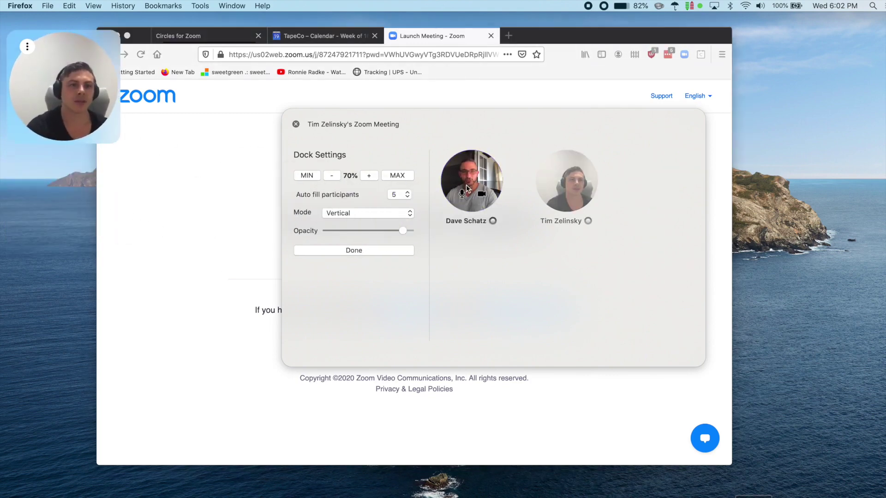
{"action": "left_click_drag", "start_coordinate": [471, 181], "coordinate": [65, 74]}
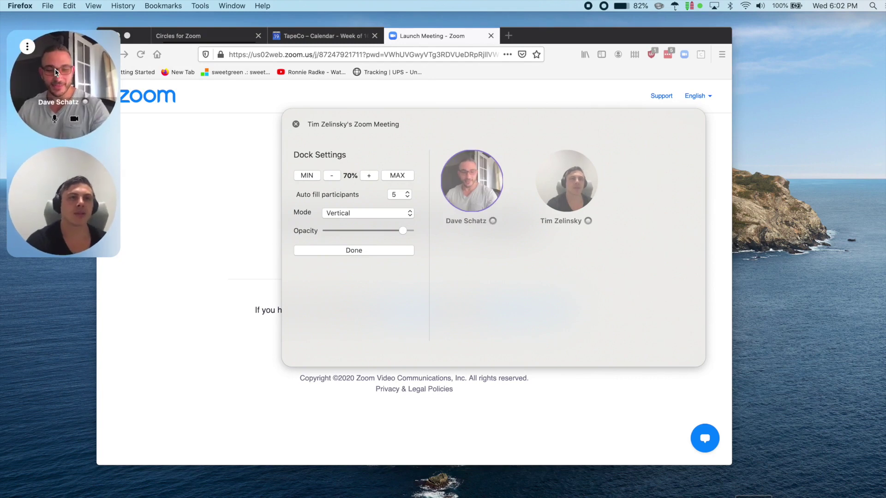
{"action": "left_click", "coordinate": [343, 250]}
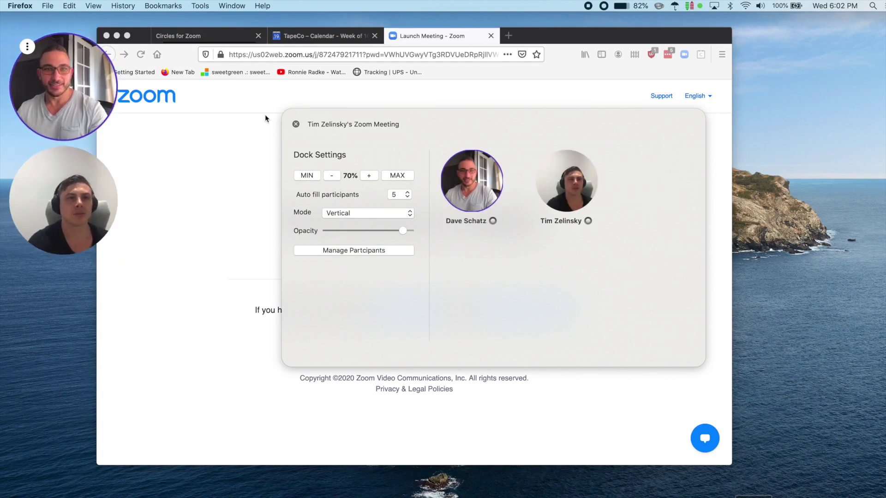
Close the Dock Settings and switch the dock mode to Active Speaker.
{"action": "left_click", "coordinate": [296, 125]}
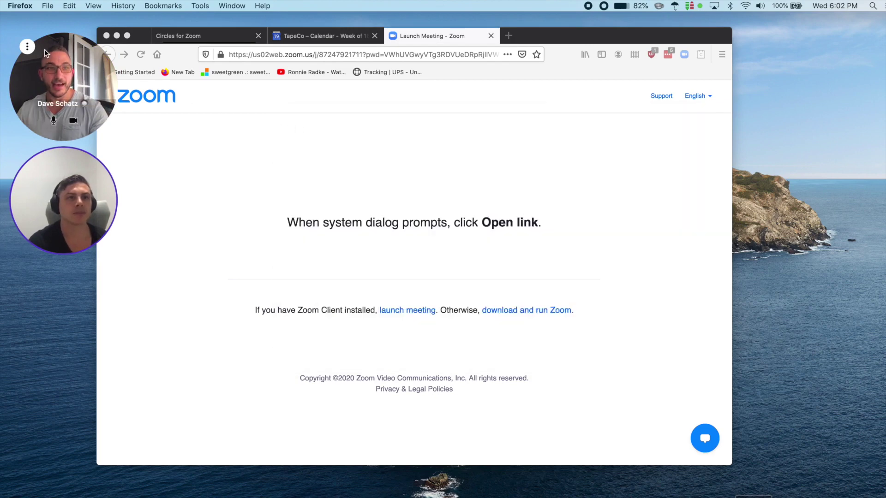
{"action": "left_click", "coordinate": [26, 47]}
{"action": "mouse_move", "coordinate": [85, 137]}
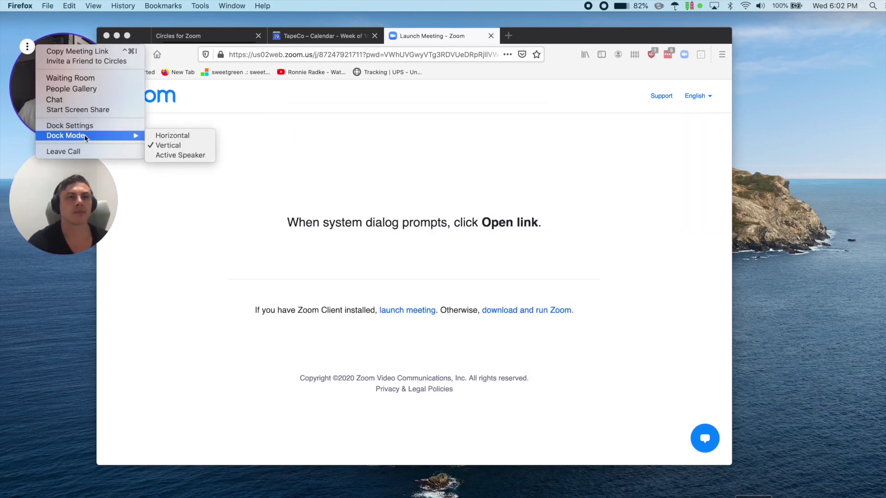
{"action": "left_click", "coordinate": [173, 155]}
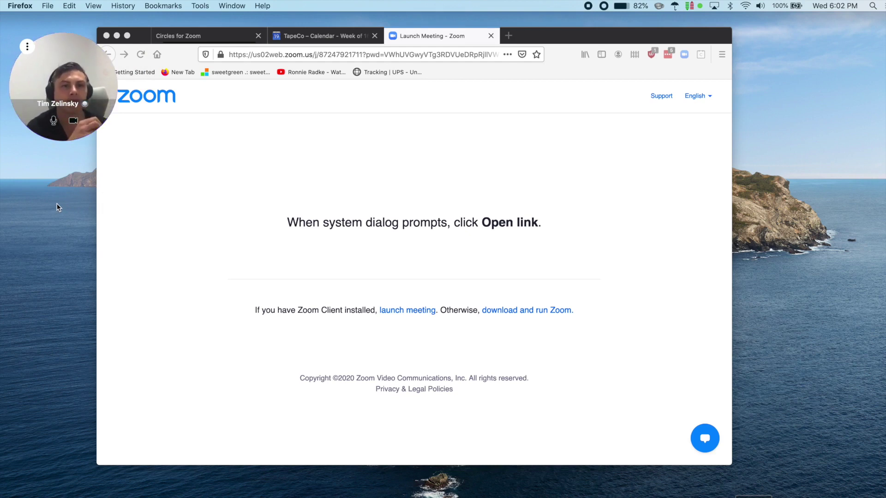
Open the Circles Preferences, view the Virtual Background choices, and close the window.
{"action": "left_click", "coordinate": [603, 6]}
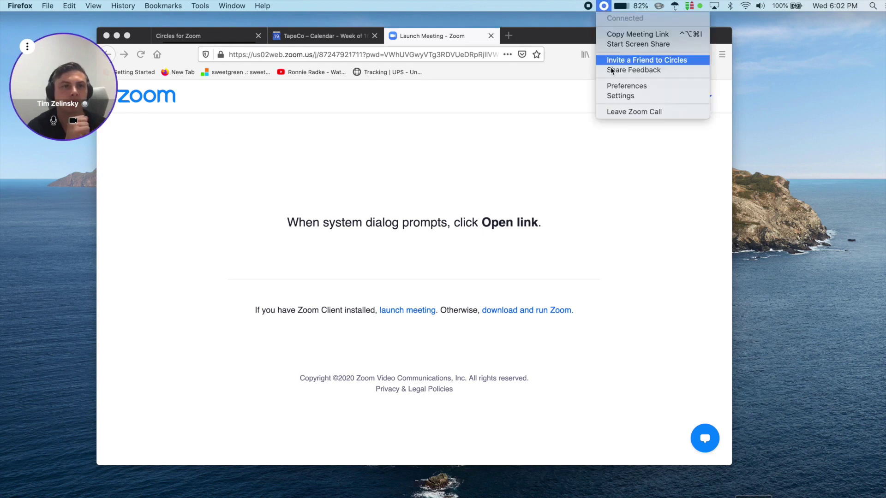
{"action": "left_click", "coordinate": [615, 86]}
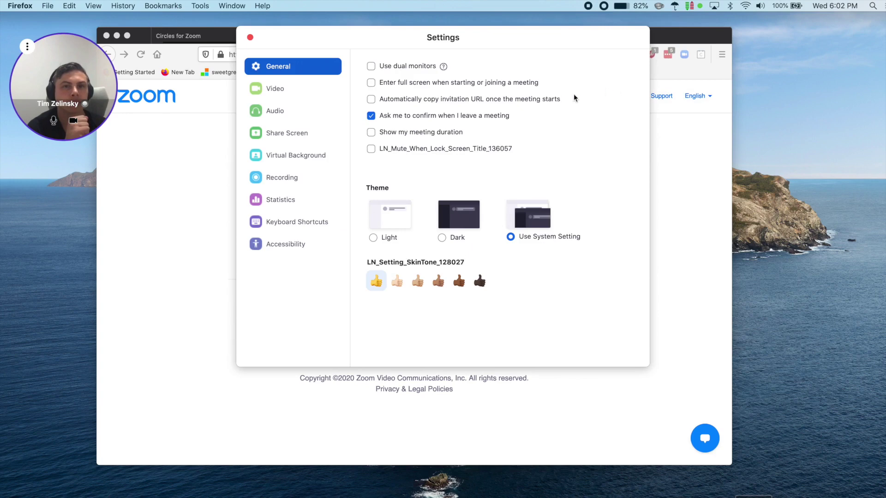
{"action": "left_click", "coordinate": [284, 154]}
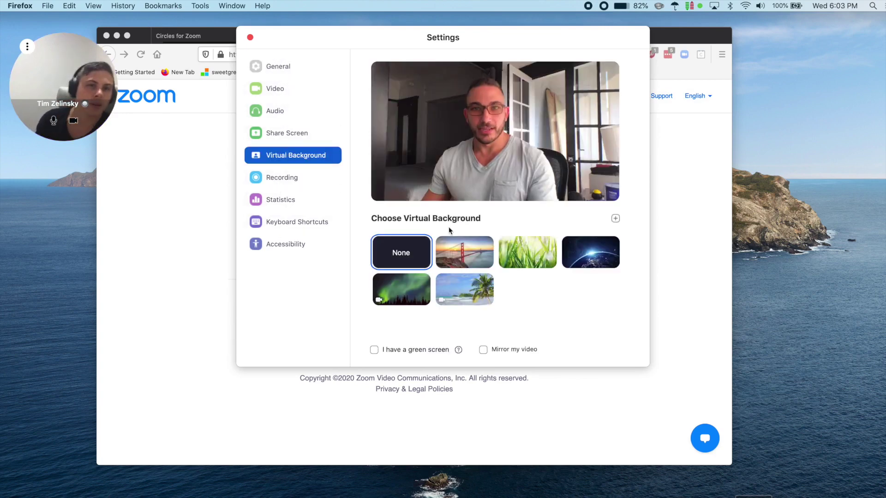
{"action": "left_click", "coordinate": [250, 37]}
View the Circles Settings for announcing Circles and opening Zoom links, close them, and look over the Circles app's call options.
{"action": "left_click", "coordinate": [603, 6]}
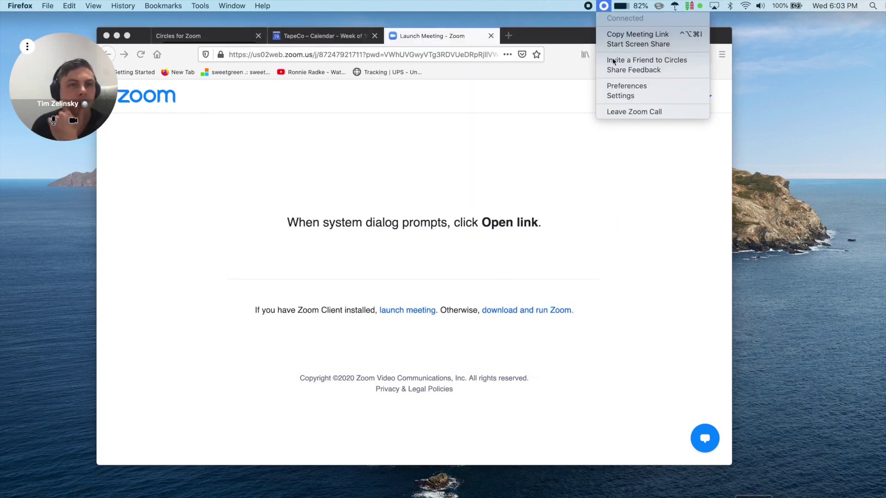
{"action": "left_click", "coordinate": [617, 95]}
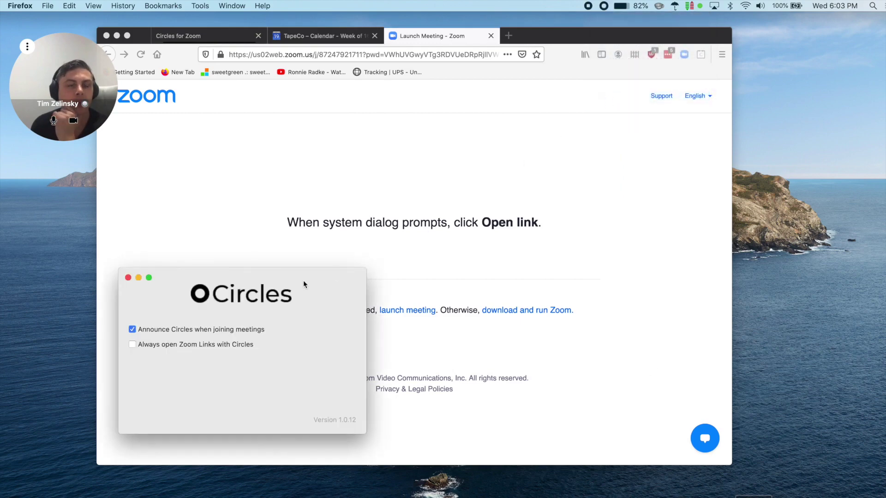
{"action": "left_click_drag", "start_coordinate": [303, 288], "coordinate": [385, 81]}
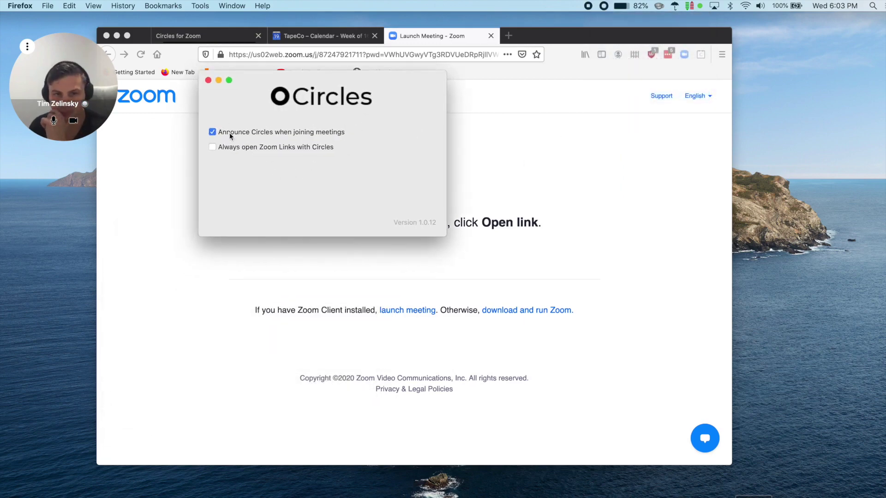
{"action": "left_click", "coordinate": [207, 80]}
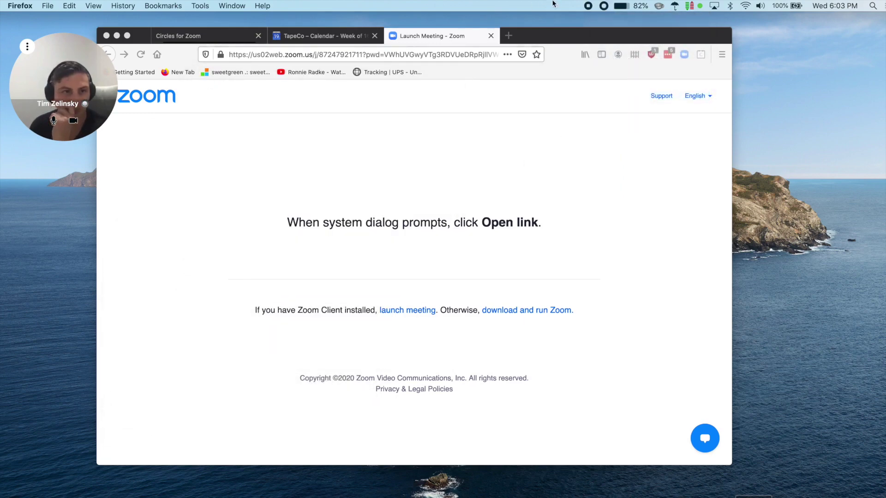
{"action": "left_click", "coordinate": [602, 6]}
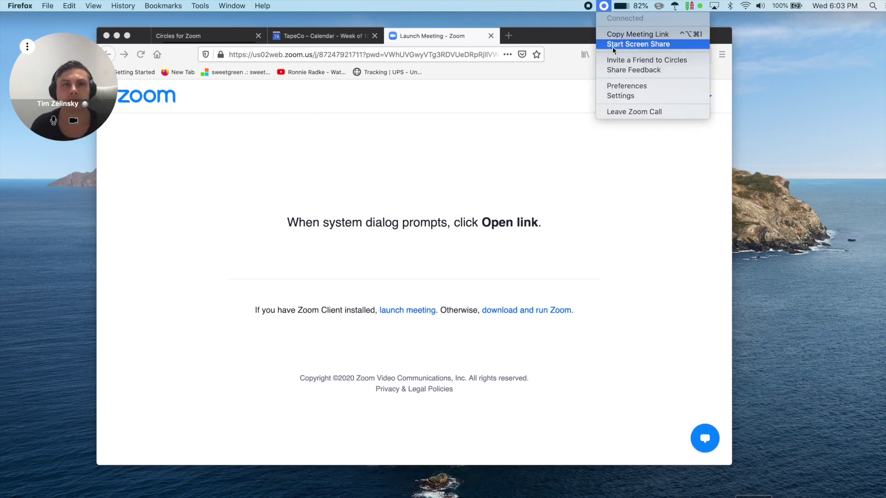
{"action": "left_click", "coordinate": [27, 46]}
Open the meeting chat, send a greeting that addresses the other participant by first name and asks "how are you?", and close the chat.
{"action": "left_click", "coordinate": [27, 47]}
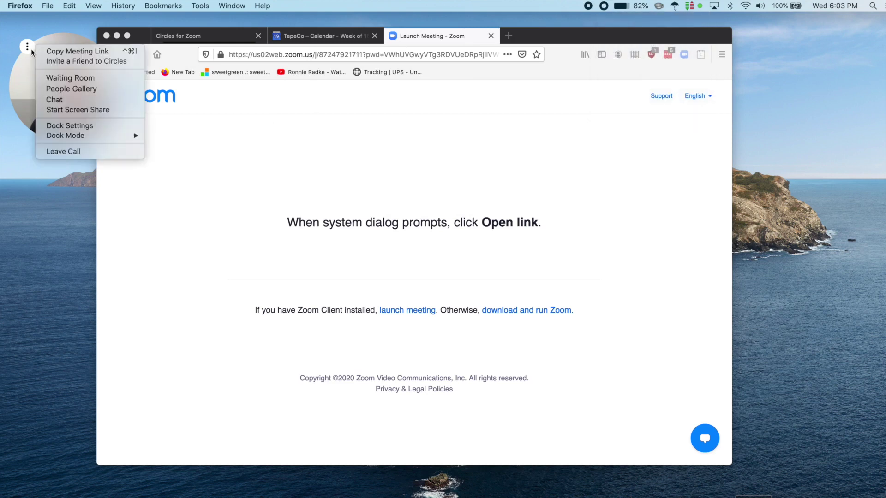
{"action": "left_click", "coordinate": [69, 99]}
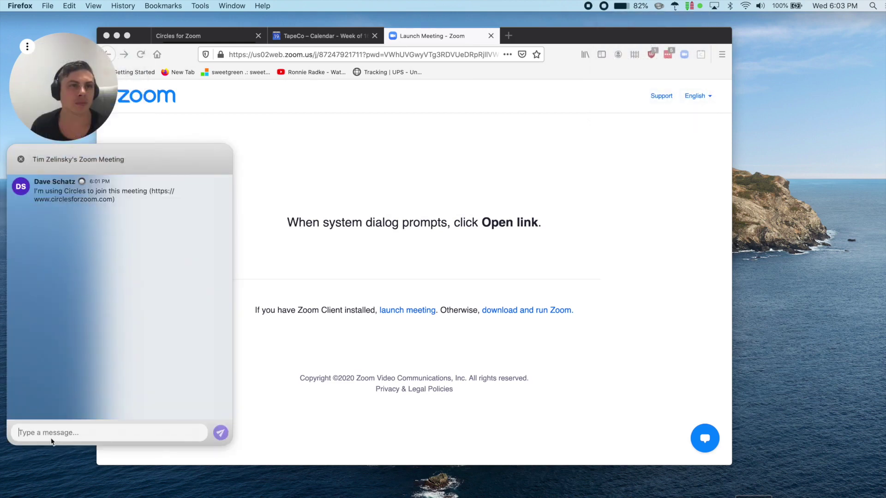
{"action": "type", "text": "Hi Tim"}
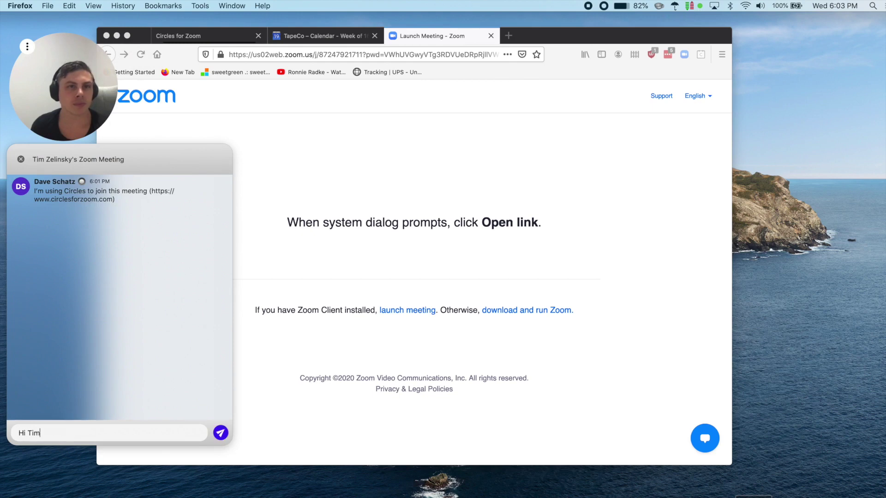
{"action": "type", "text": " how are you?"}
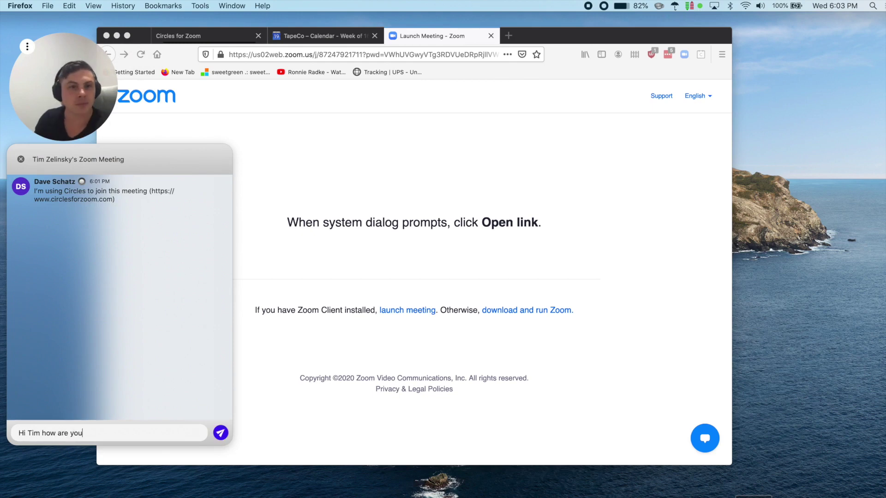
{"action": "key", "text": "Return"}
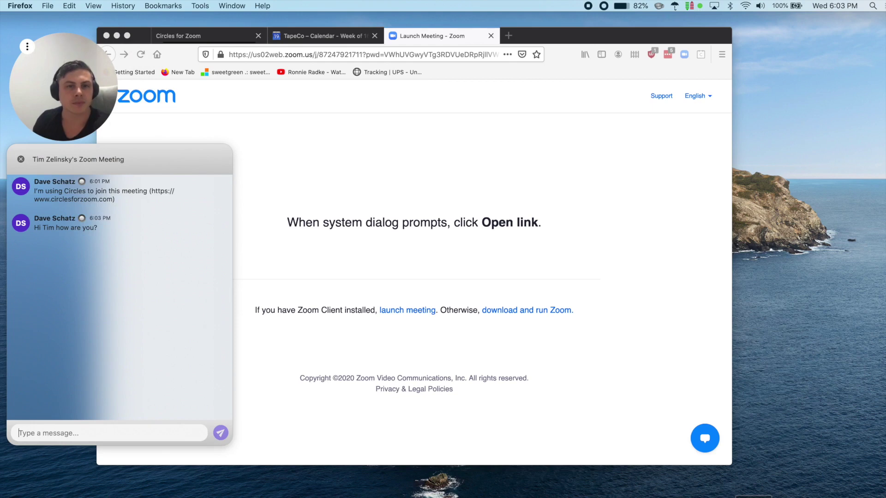
{"action": "left_click", "coordinate": [20, 160]}
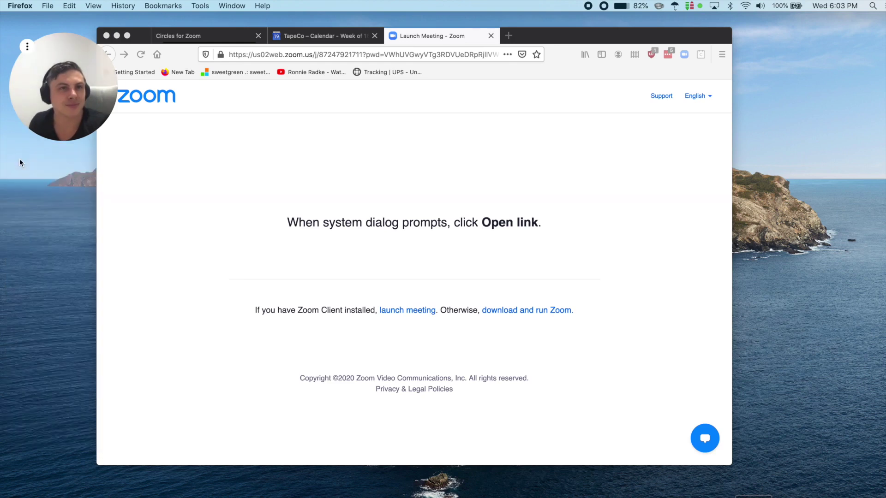
Switch the dock mode to Horizontal and leave the call.
{"action": "left_click", "coordinate": [26, 46]}
{"action": "mouse_move", "coordinate": [60, 134]}
{"action": "left_click", "coordinate": [154, 133]}
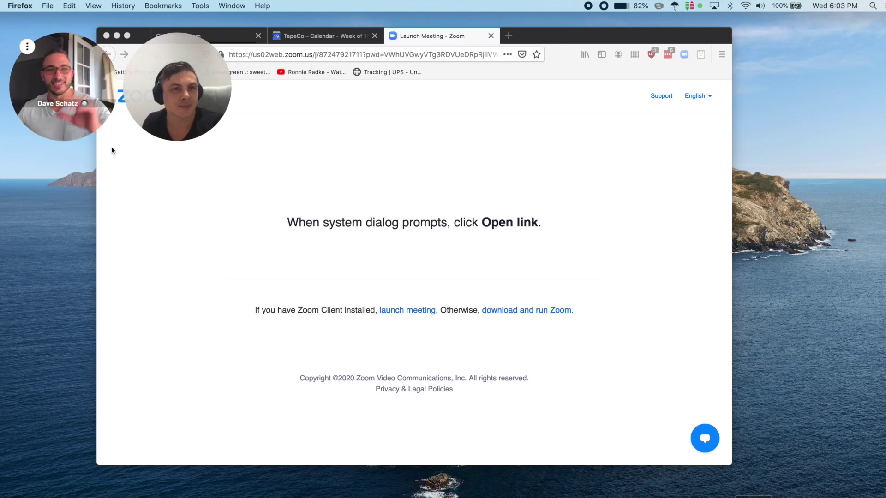
{"action": "left_click", "coordinate": [26, 46]}
{"action": "left_click", "coordinate": [55, 151]}
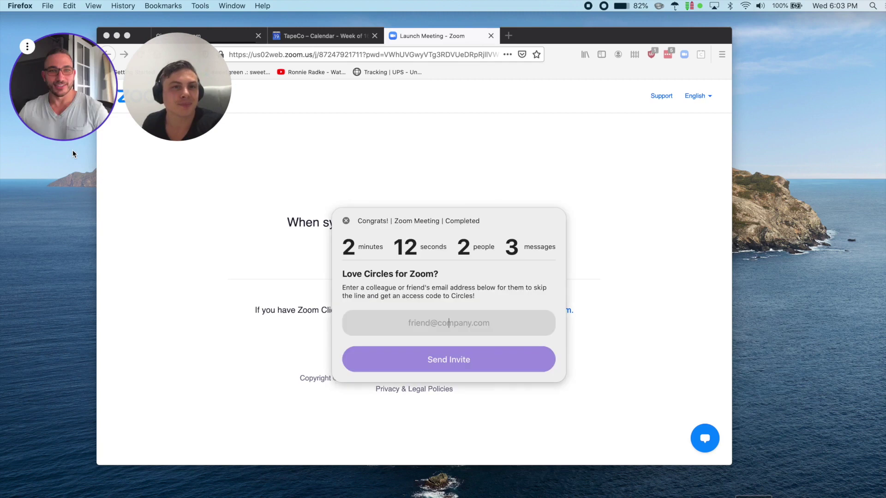